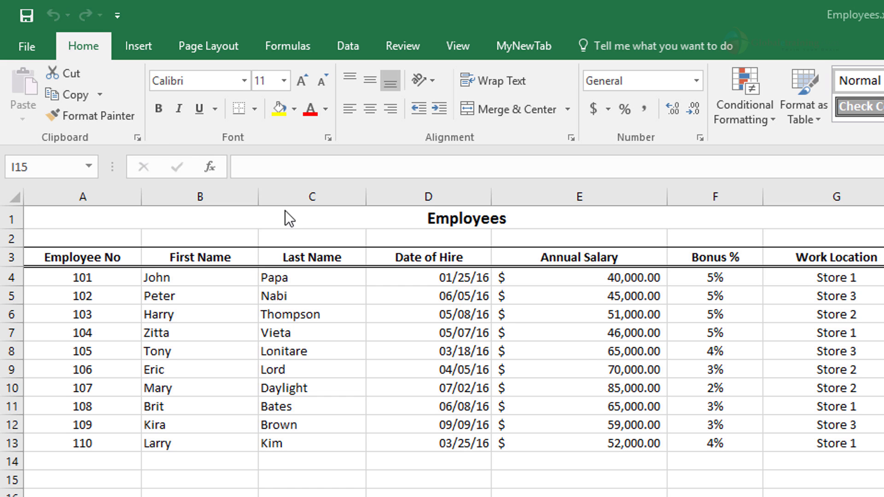
# Change the Bonus % value in cell F13 to 40%
pyautogui.click(725, 442)
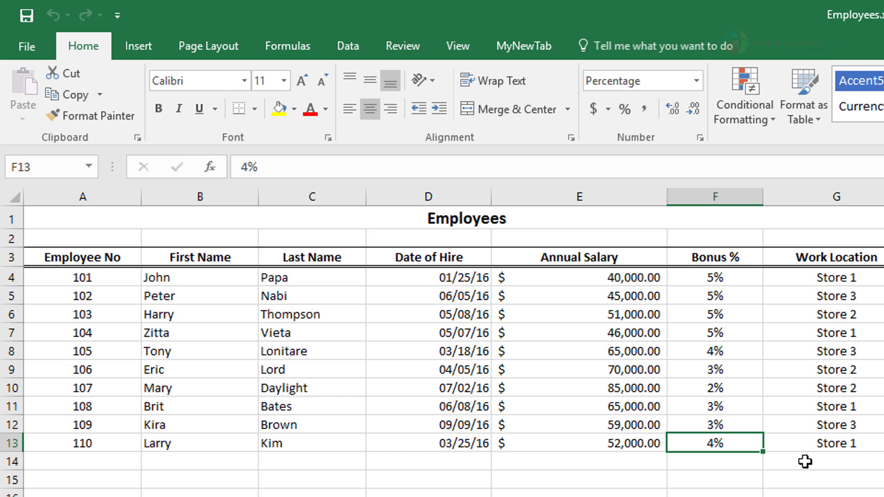
pyautogui.write('40')
pyautogui.press('Return')
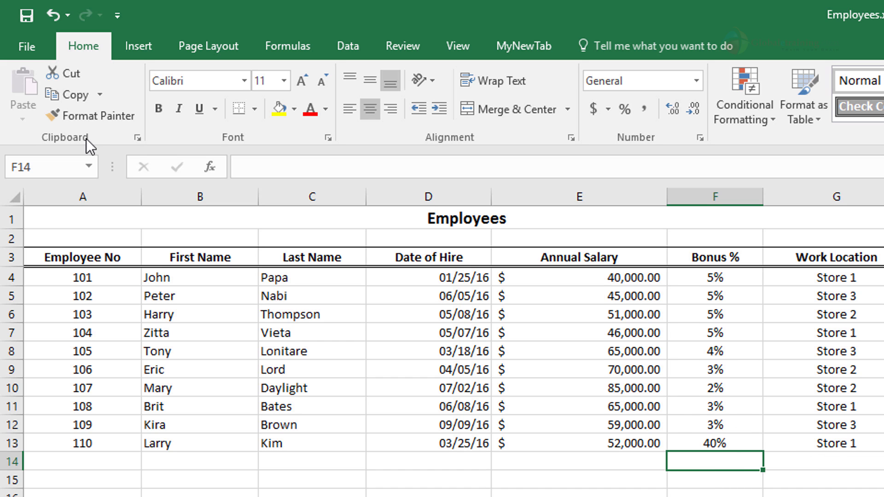
# Undo the bonus change in F13, redo it, and undo it once more
pyautogui.click(53, 14)
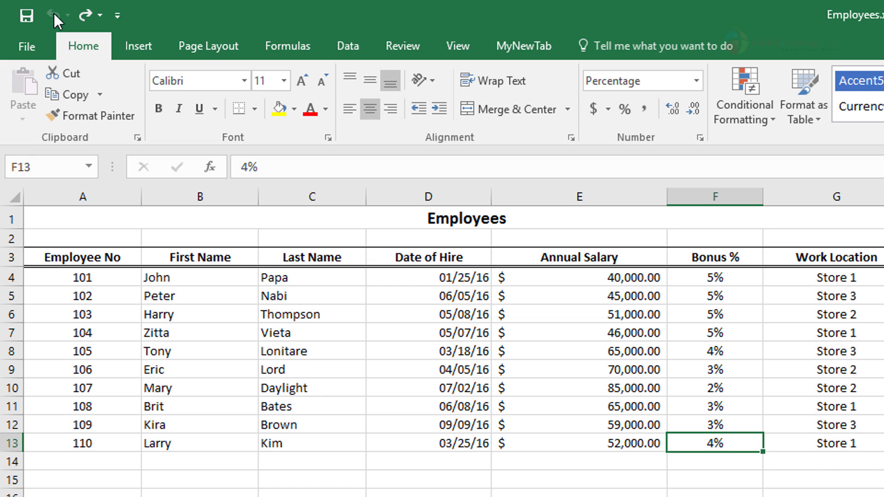
pyautogui.click(81, 15)
pyautogui.click(48, 16)
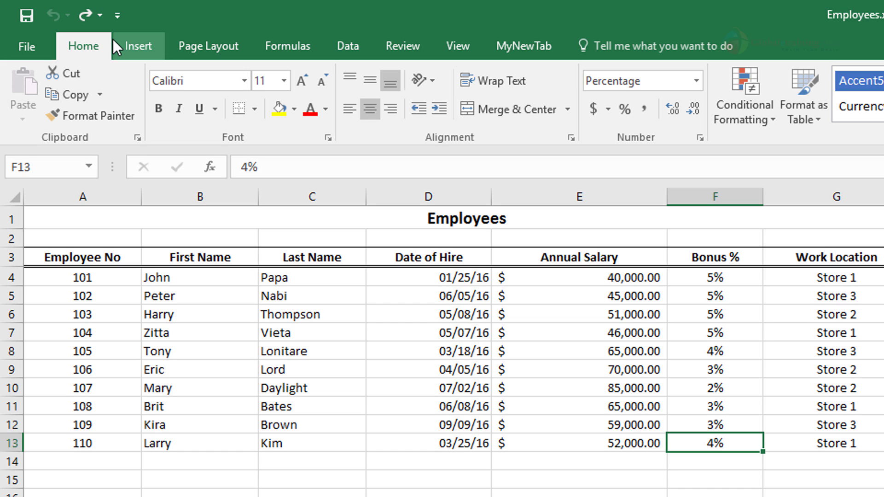
# Add the New and Open commands to the Quick Access Toolbar
pyautogui.click(118, 16)
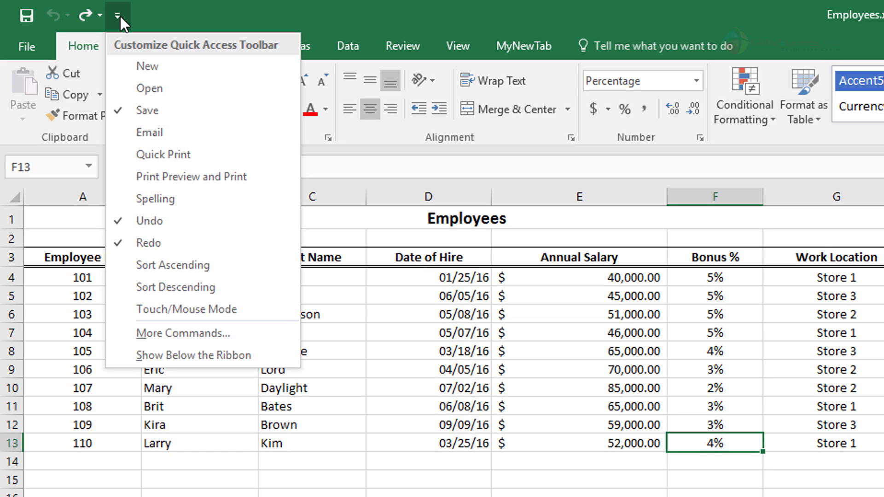
pyautogui.click(150, 62)
pyautogui.click(144, 17)
pyautogui.click(165, 87)
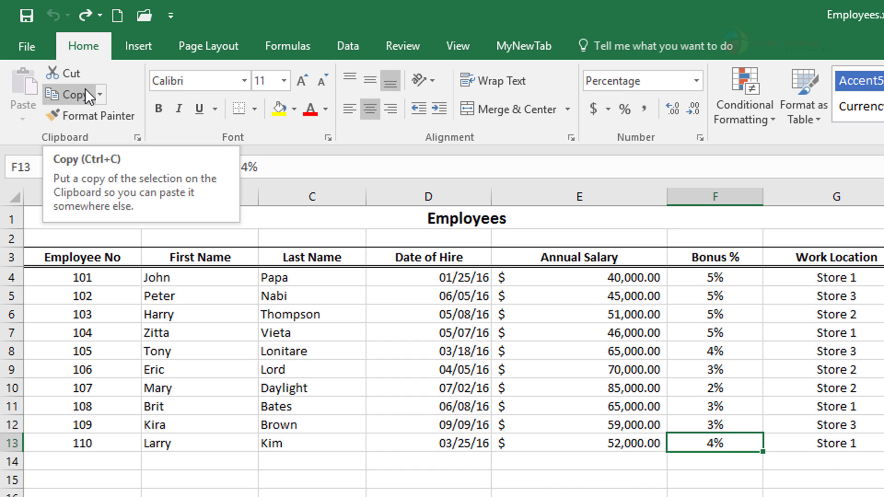
# Try the added Open and New commands, returning to the Employees workbook and closing each blank workbook created
pyautogui.click(144, 16)
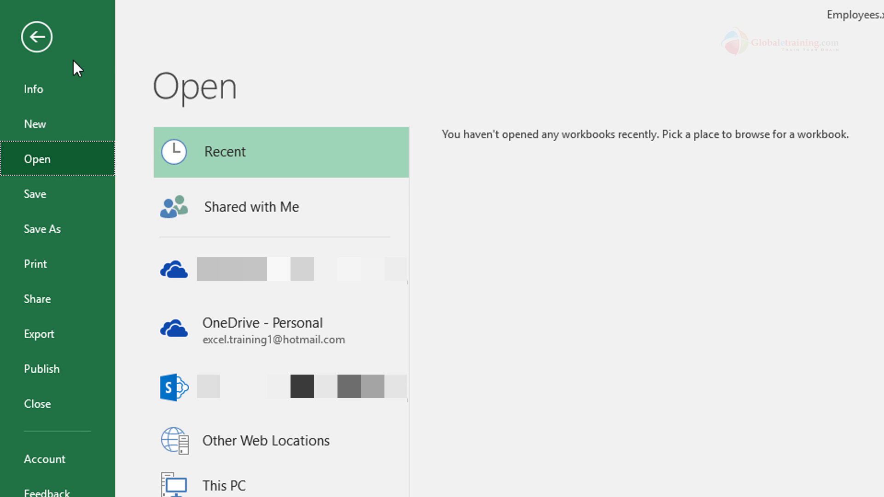
pyautogui.click(36, 36)
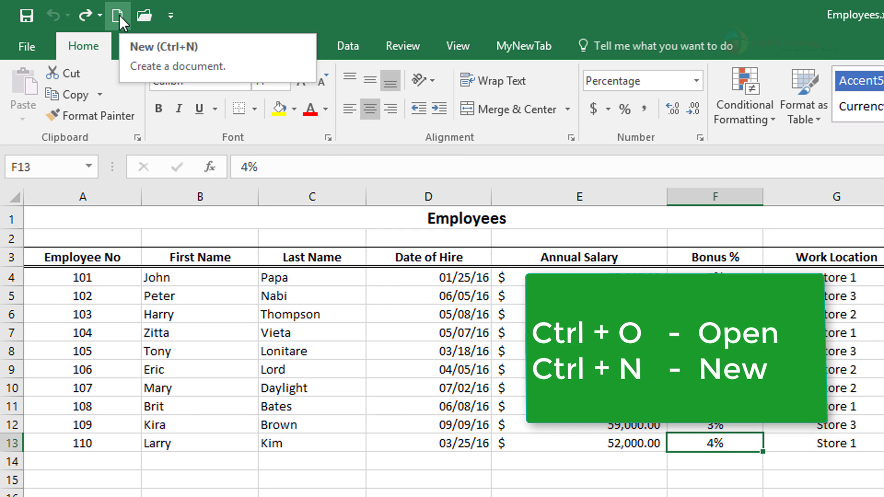
pyautogui.click(120, 16)
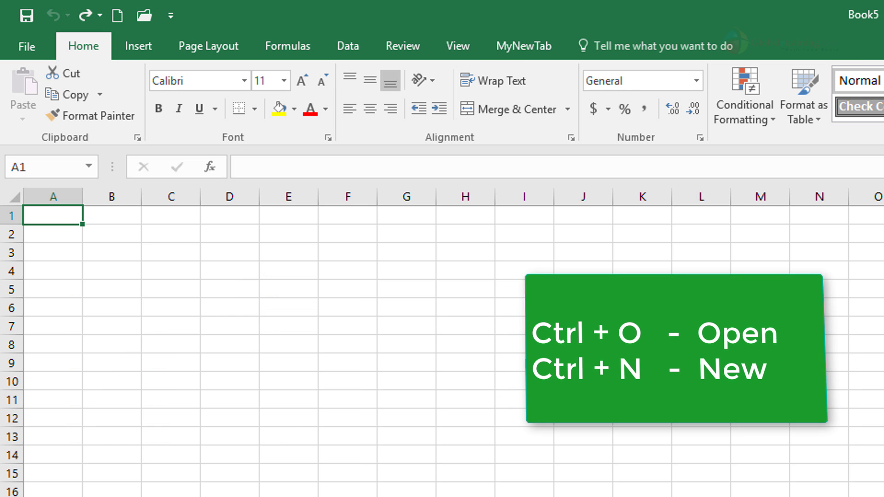
pyautogui.hotkey('ctrl', 'w')
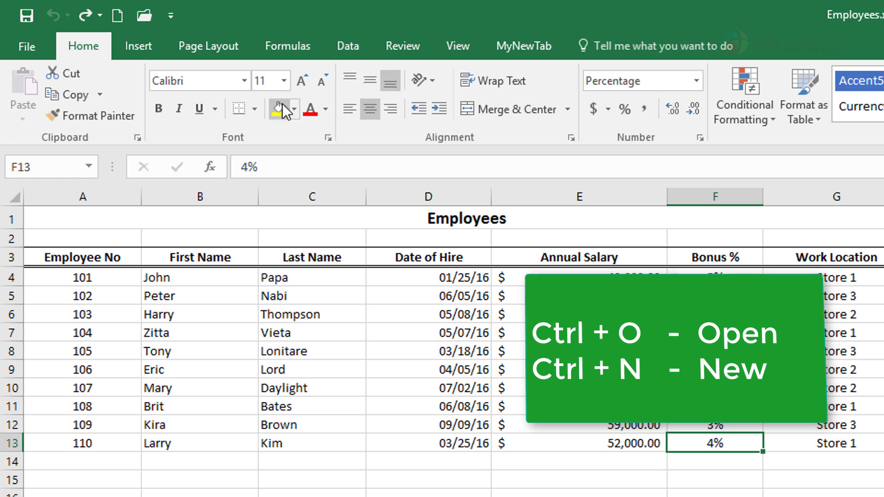
pyautogui.click(122, 21)
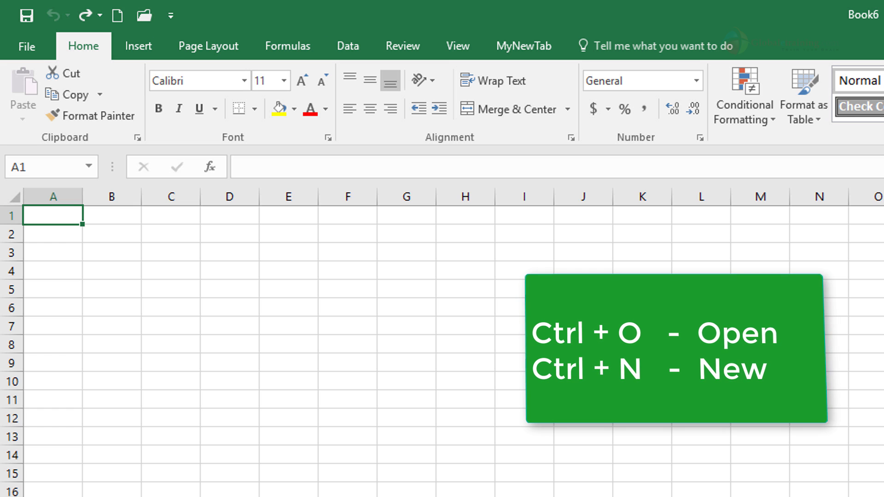
pyautogui.hotkey('ctrl', 'w')
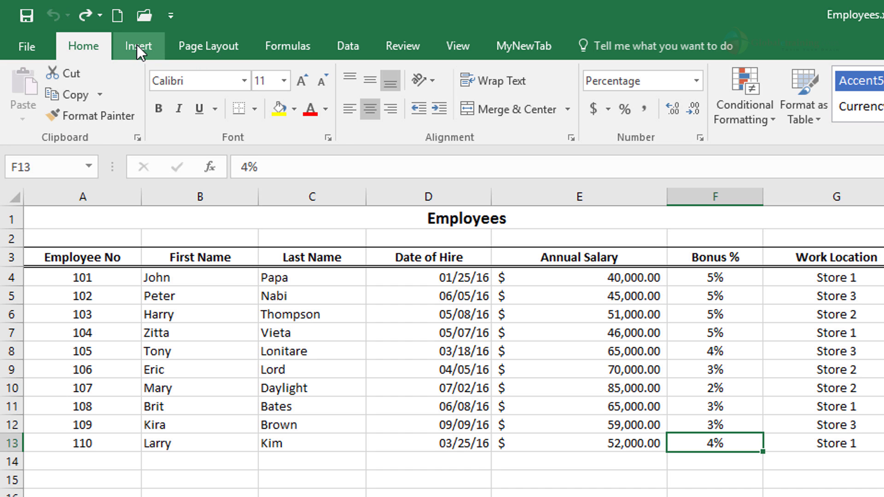
pyautogui.click(137, 45)
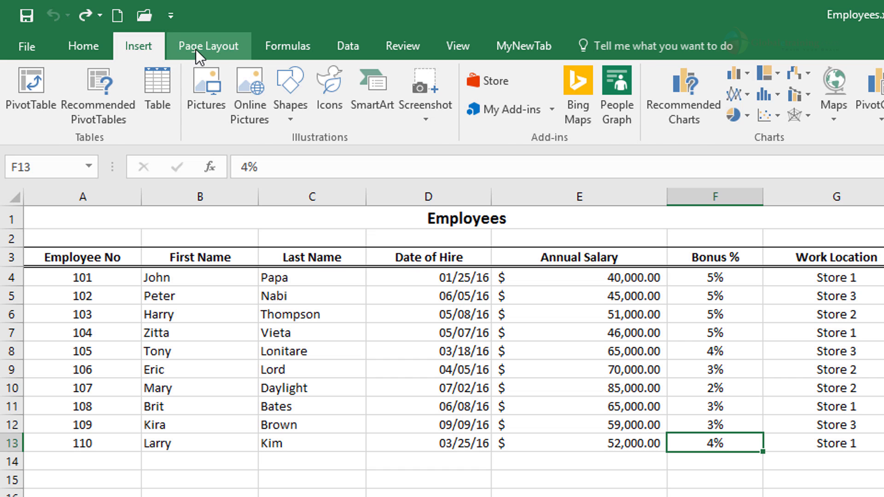
pyautogui.click(196, 49)
pyautogui.click(79, 48)
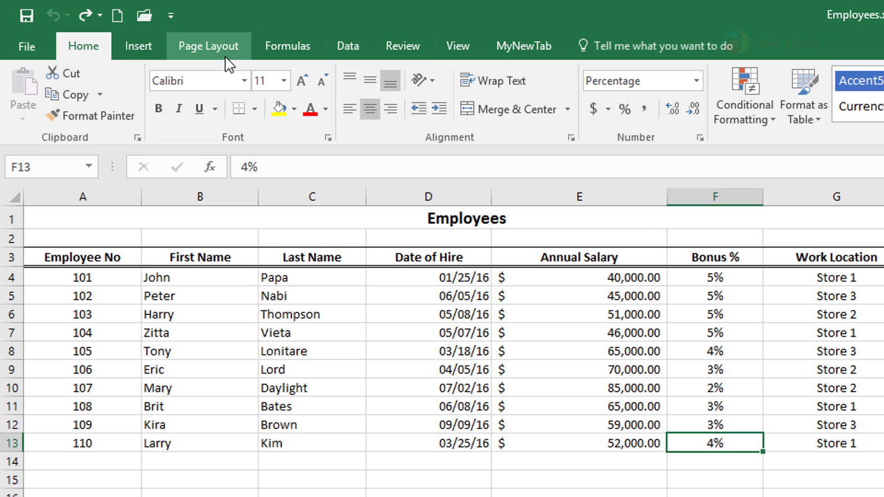
# Add the Pictures and Table insert commands to the Quick Access Toolbar
pyautogui.click(147, 48)
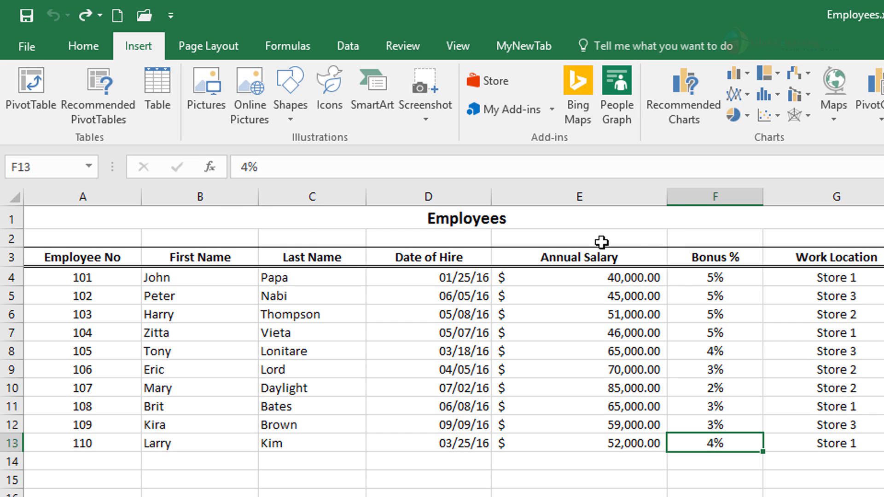
pyautogui.rightClick(206, 105)
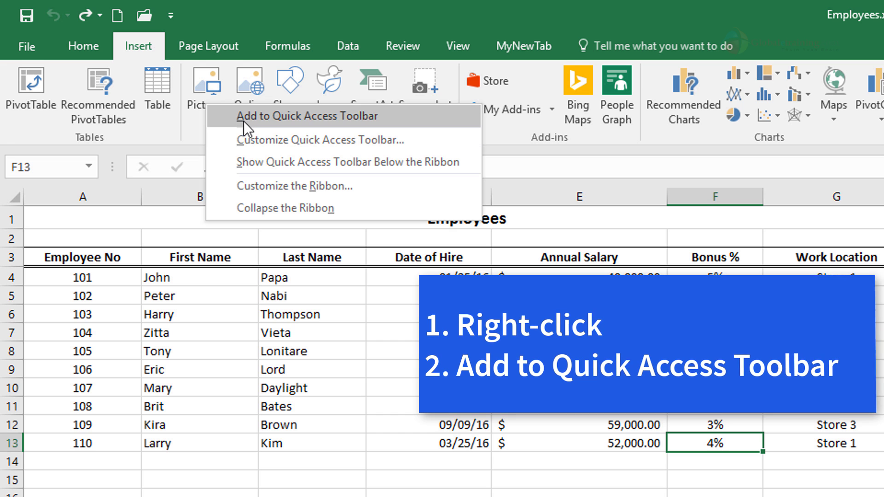
pyautogui.click(330, 121)
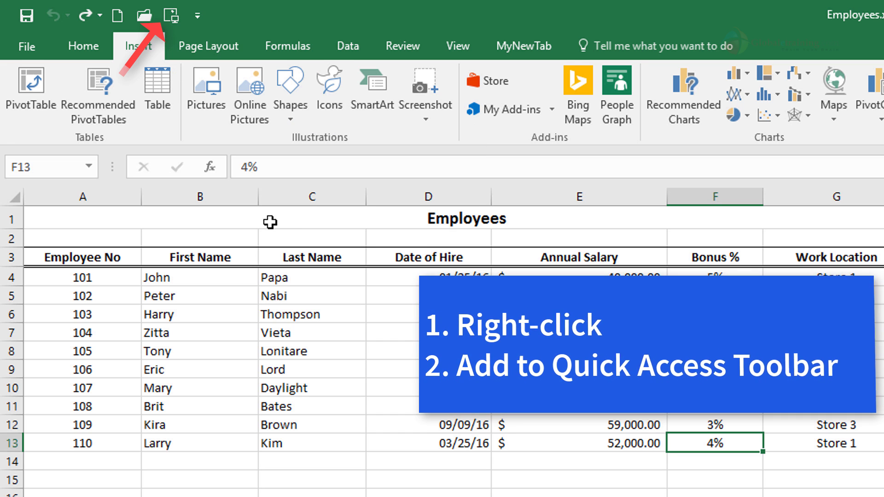
pyautogui.rightClick(171, 111)
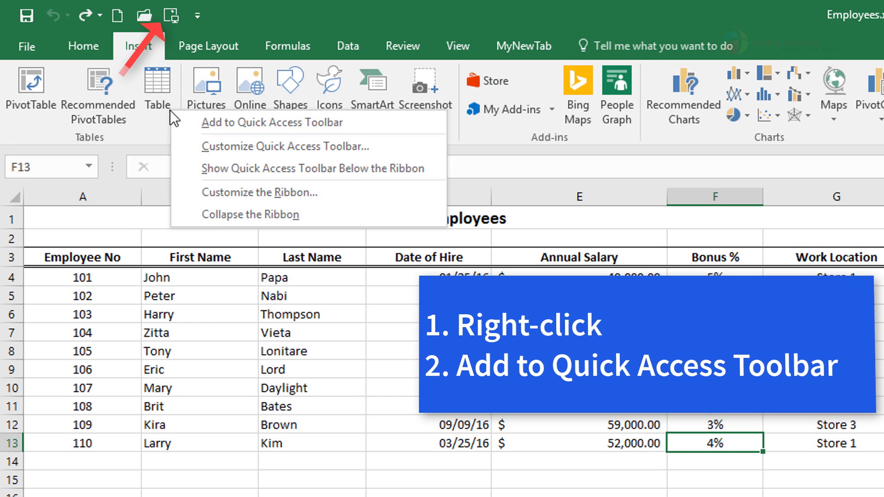
pyautogui.click(204, 123)
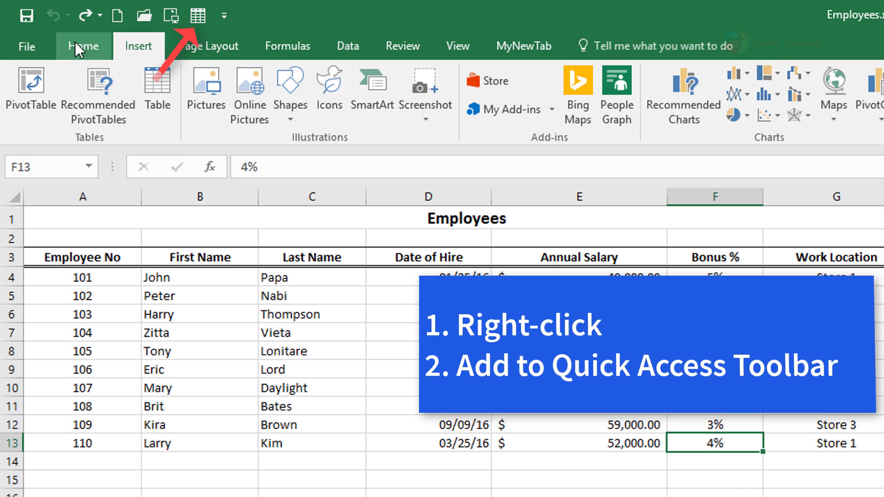
pyautogui.click(209, 46)
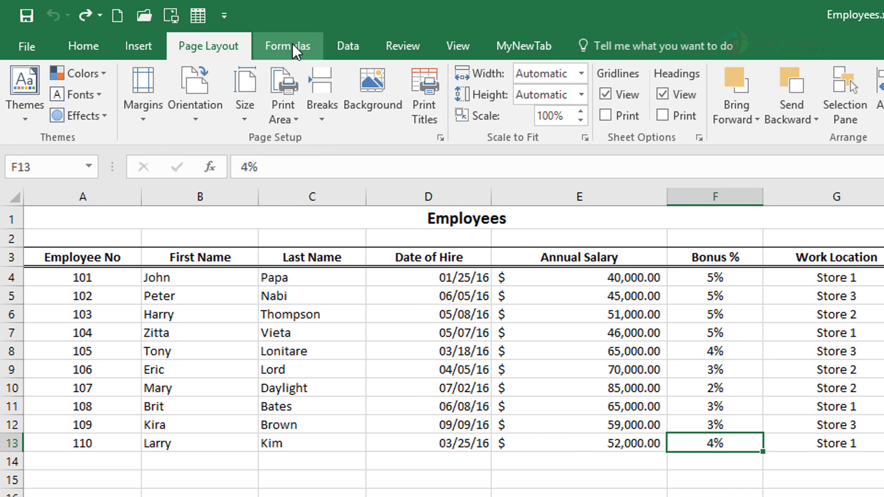
pyautogui.click(291, 44)
pyautogui.click(351, 45)
pyautogui.click(396, 45)
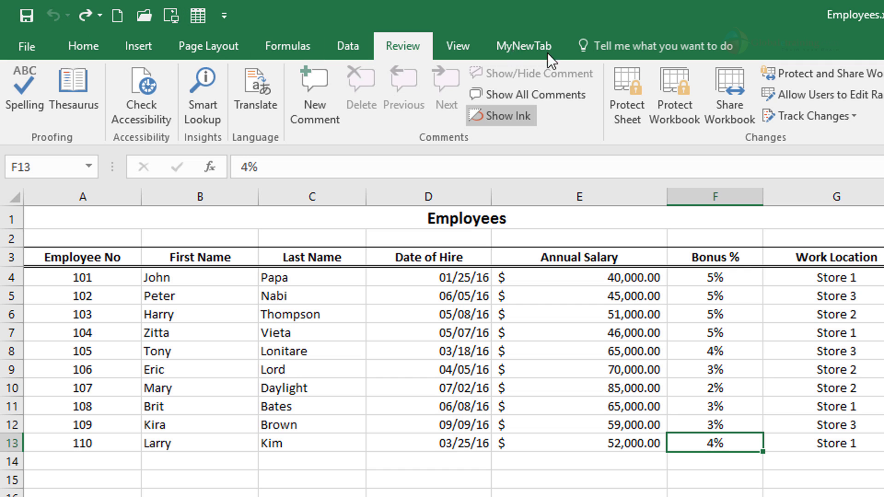
# Try the added Table and Pictures commands on the sheet, cancelling each without inserting anything
pyautogui.click(197, 18)
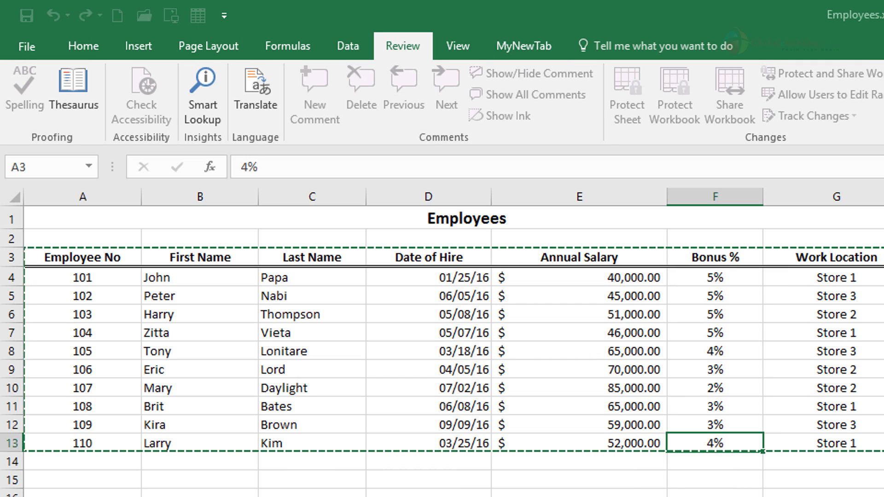
pyautogui.press('Escape')
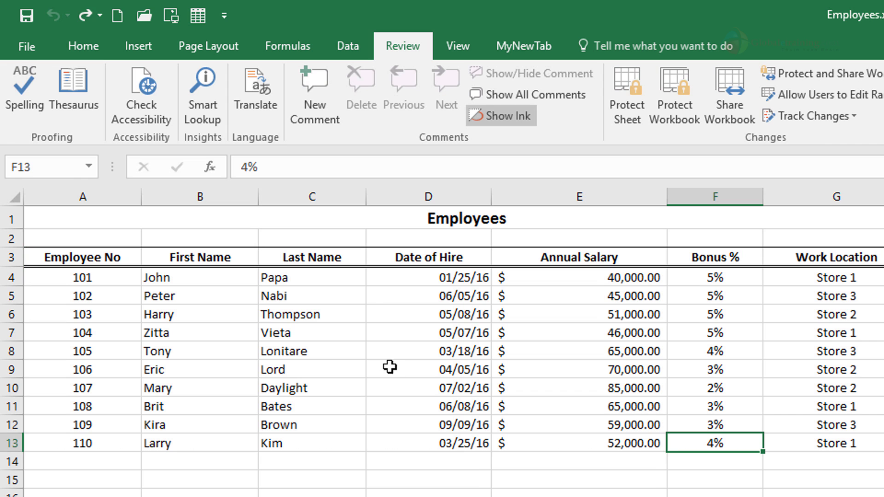
pyautogui.click(172, 16)
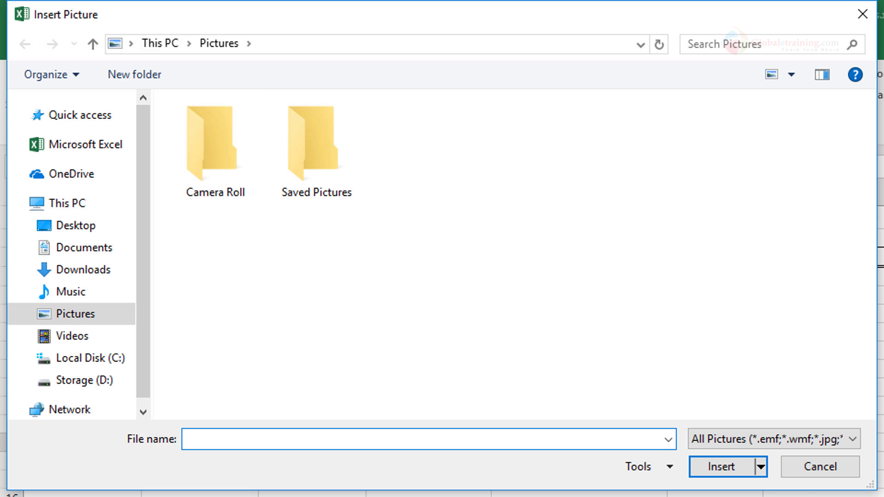
pyautogui.click(820, 466)
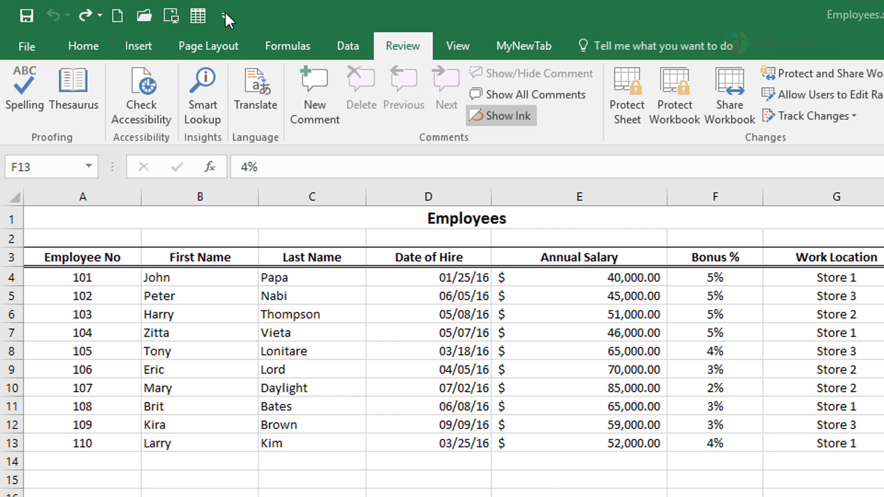
# Open the Quick Access Toolbar customization page in Excel Options, viewing the Customize Ribbon page as well
pyautogui.click(227, 20)
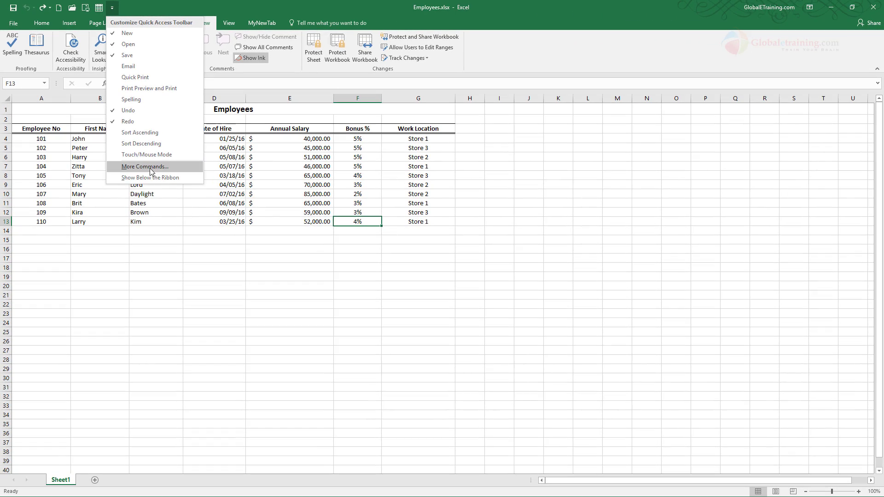
pyautogui.click(145, 166)
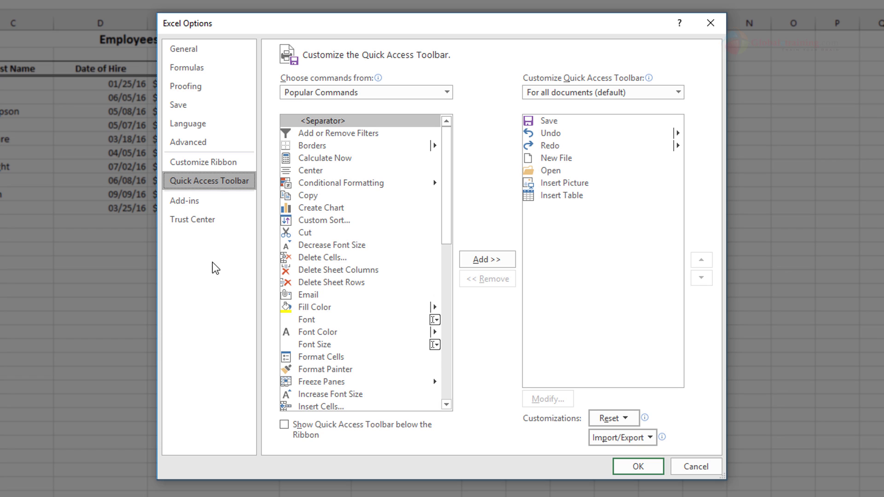
pyautogui.click(212, 164)
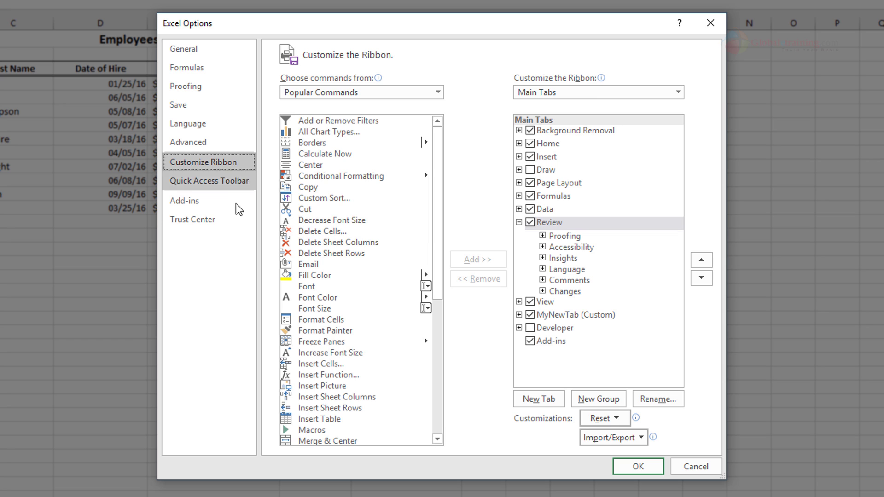
pyautogui.click(201, 180)
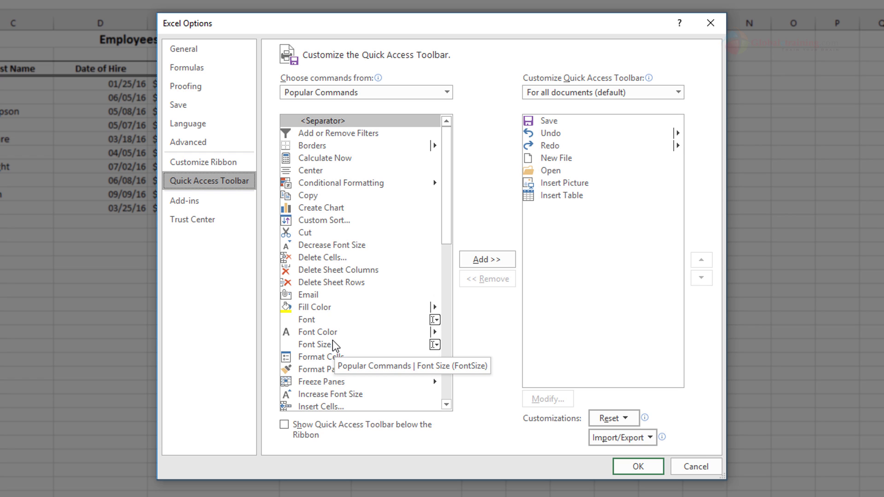
# Add Create Chart from Popular Commands to the Quick Access Toolbar and save the options
pyautogui.click(446, 94)
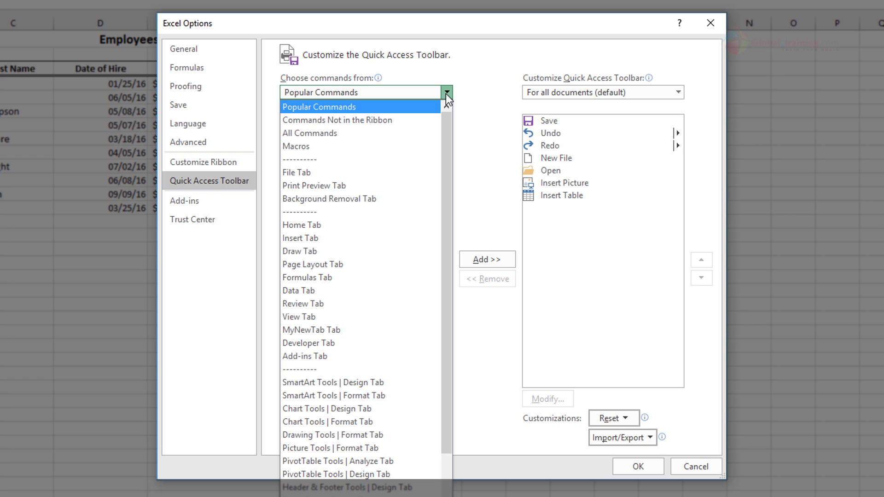
pyautogui.click(473, 92)
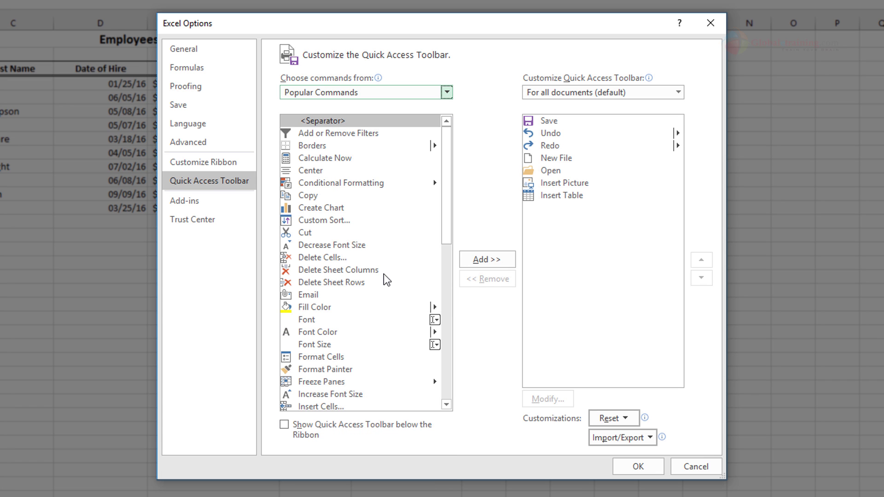
pyautogui.click(327, 208)
pyautogui.click(487, 260)
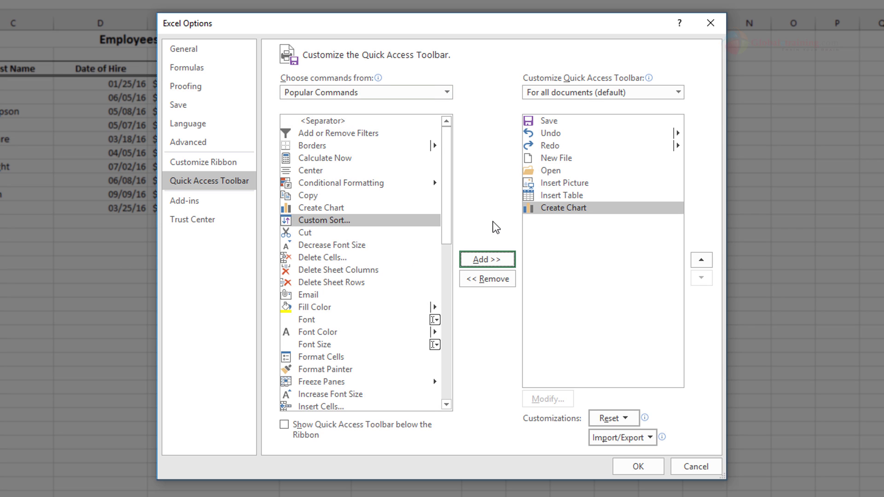
pyautogui.click(638, 467)
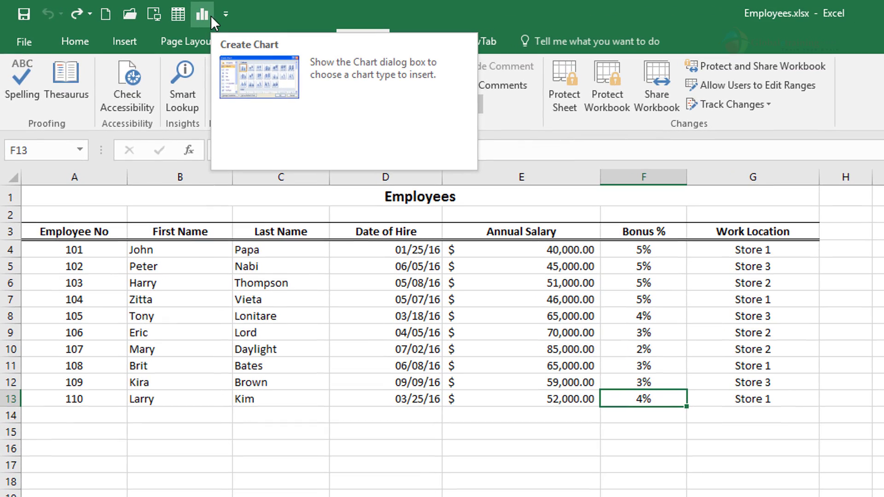
# Try the added Create Chart command and dismiss the Insert Chart dialog without inserting a chart
pyautogui.click(209, 15)
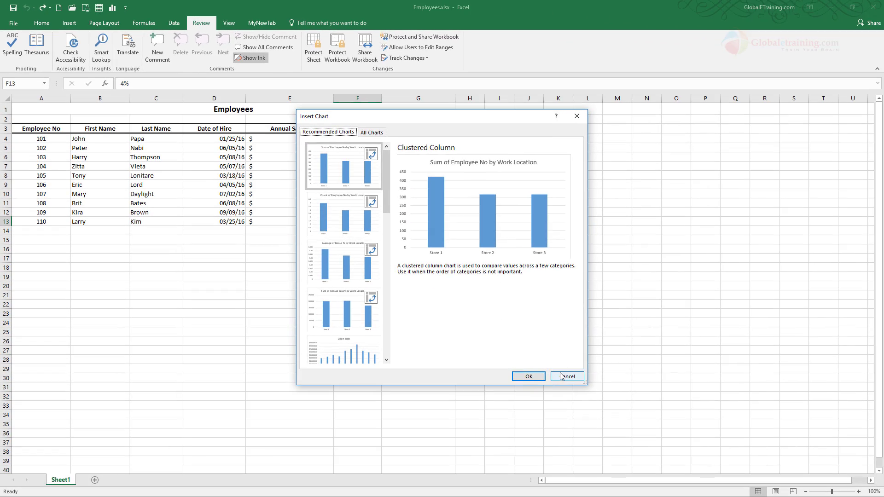
pyautogui.click(649, 430)
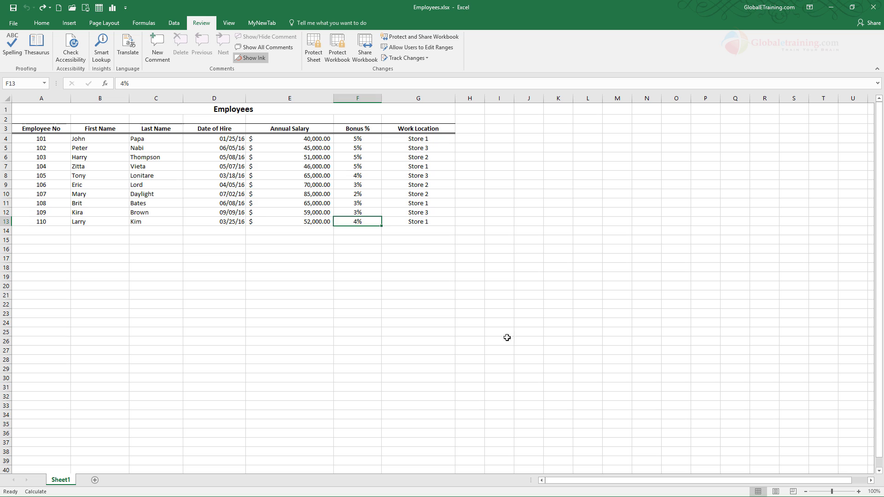